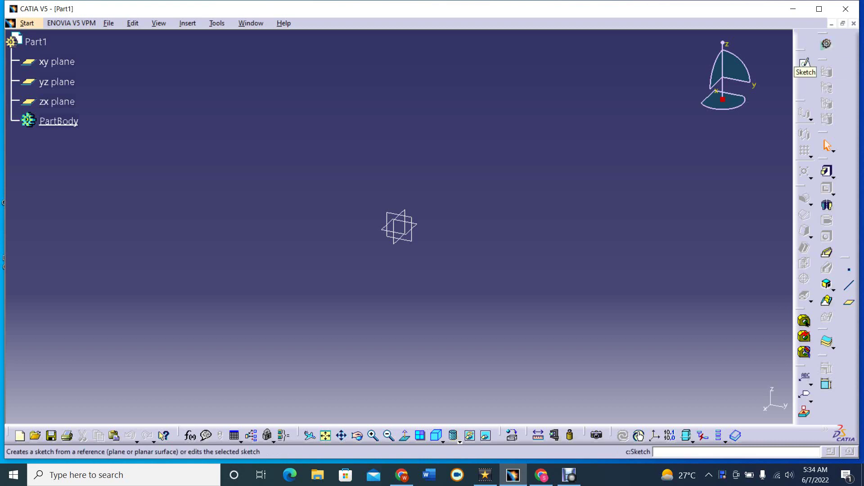
# Start a new sketch with the Sketch tool, ready for the xy plane.
pyautogui.click(805, 63)
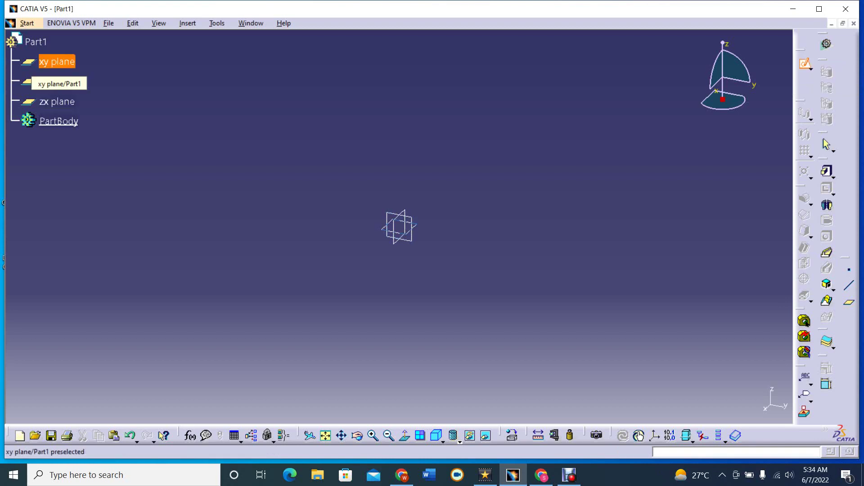
# Place the sketch on the xy plane and draw a circle centred on the origin.
pyautogui.click(54, 62)
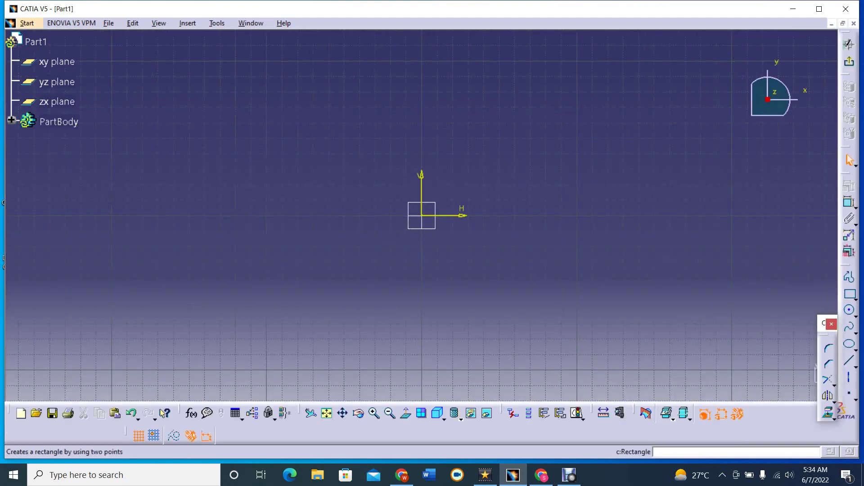
pyautogui.click(850, 311)
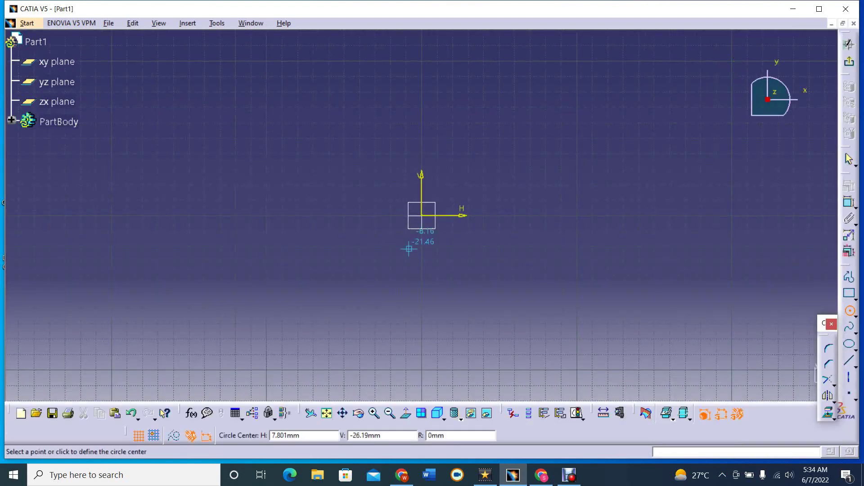
pyautogui.click(422, 215)
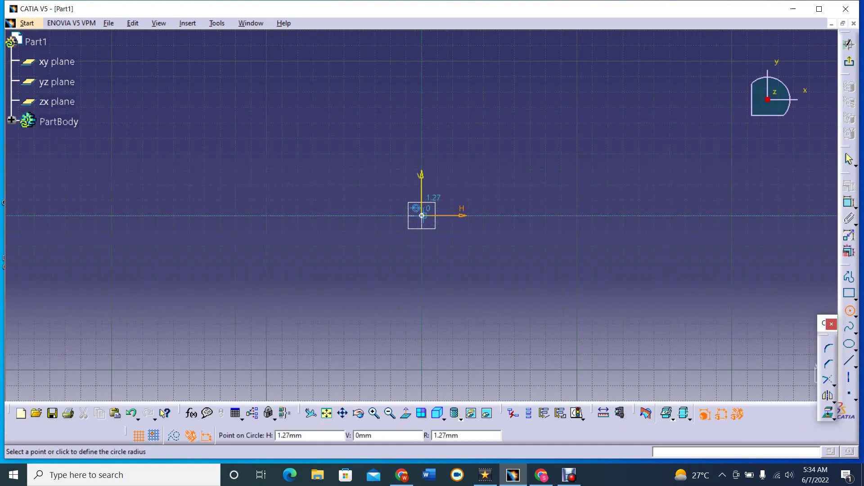
pyautogui.click(463, 242)
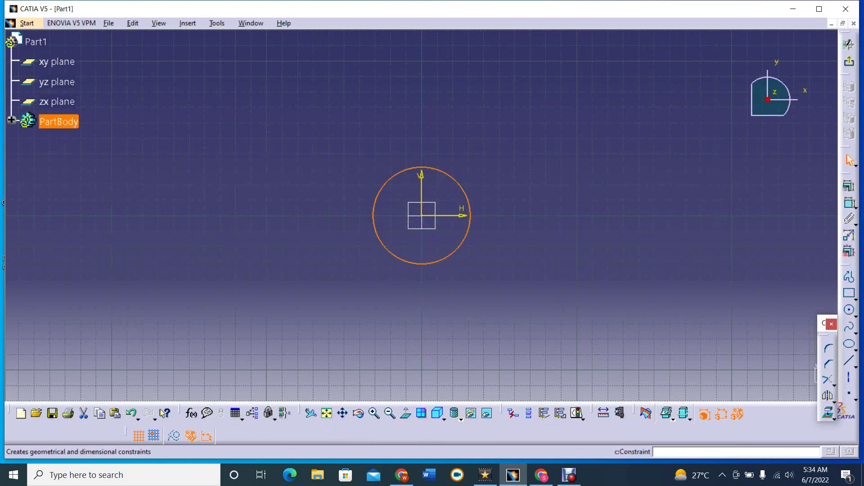
# Constrain the circle's diameter to 50 mm.
pyautogui.click(849, 186)
pyautogui.click(500, 177)
pyautogui.doubleClick(499, 171)
pyautogui.write('50')
pyautogui.press('Return')
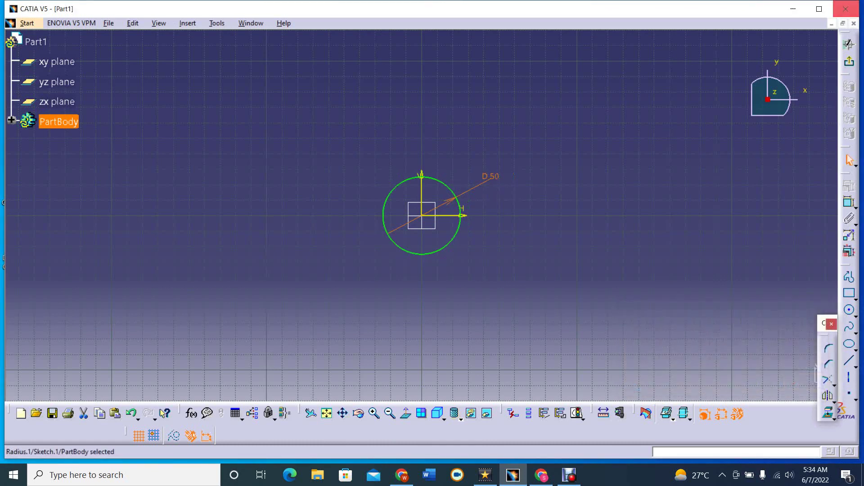
# Leave the circle sketch and select the zx plane as the next sketch support.
pyautogui.click(849, 44)
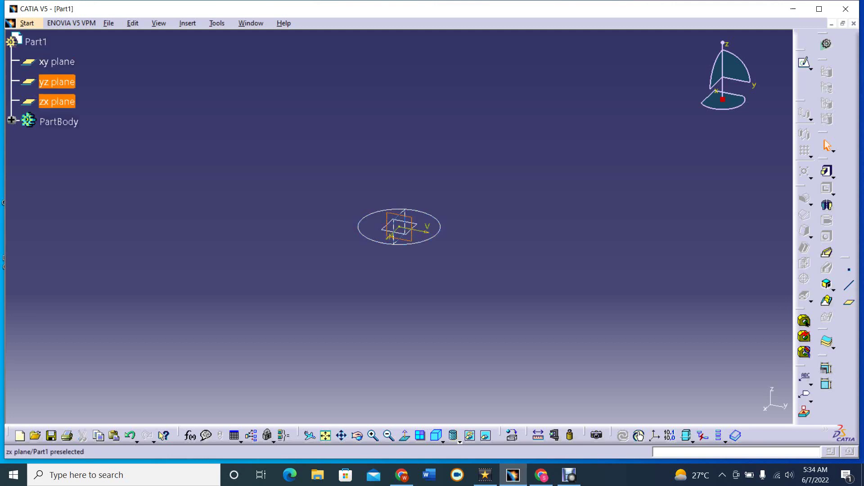
pyautogui.click(56, 101)
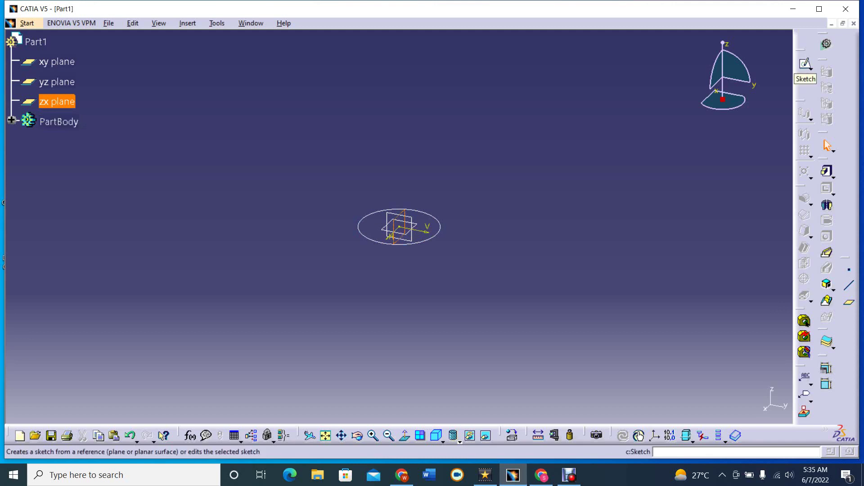
# Open a zx-plane sketch and draw a vertical Profile line up from the origin.
pyautogui.click(805, 63)
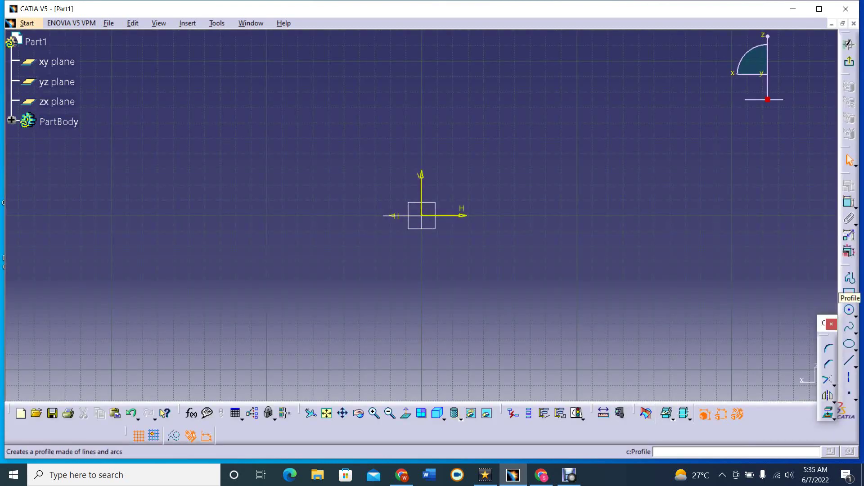
pyautogui.click(850, 278)
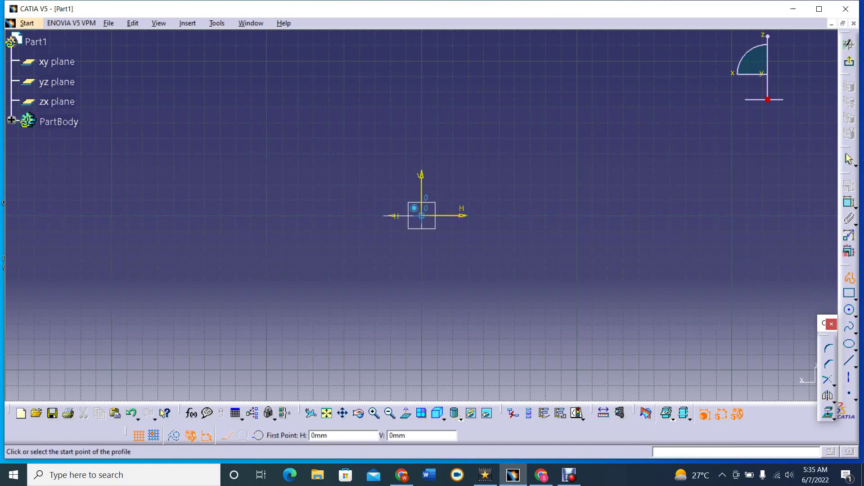
pyautogui.click(421, 215)
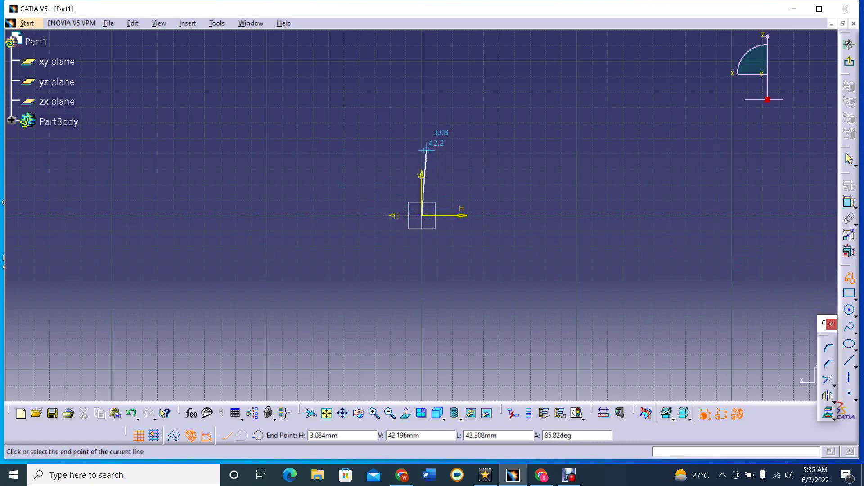
pyautogui.click(422, 129)
# Continue the path with two tangent arcs and a final straight segment.
pyautogui.moveTo(420, 129); pyautogui.dragTo(459, 88)
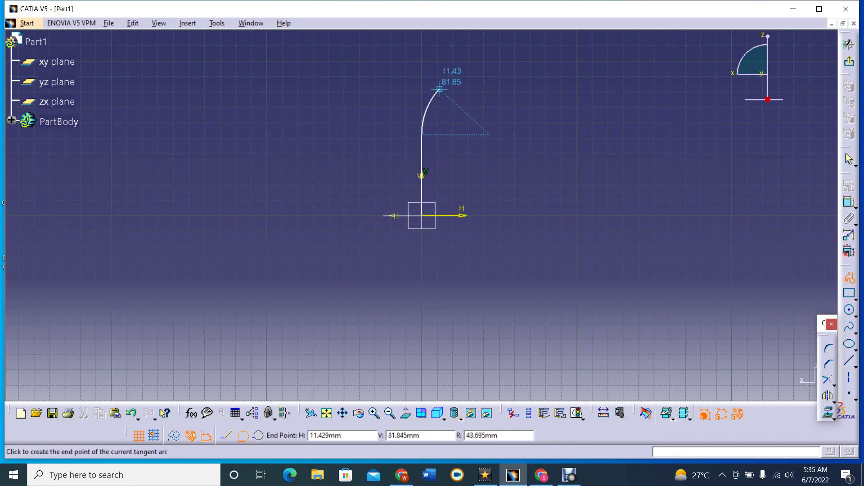
pyautogui.click(467, 88)
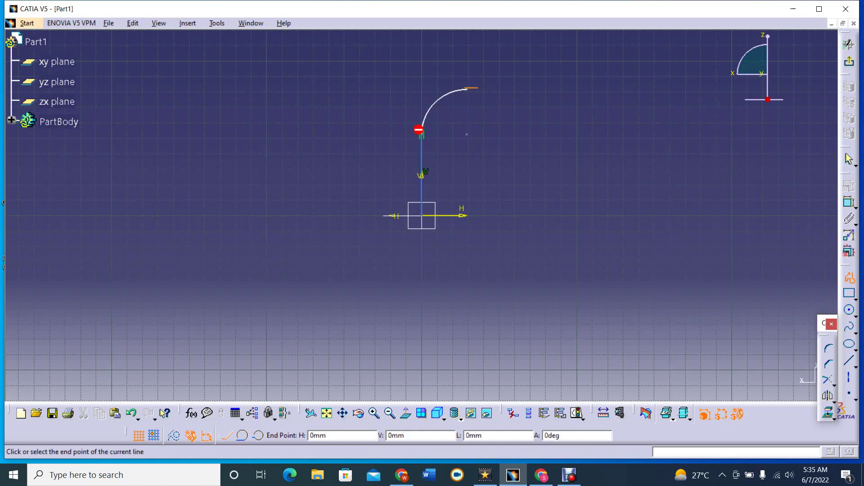
pyautogui.moveTo(467, 88); pyautogui.dragTo(532, 83)
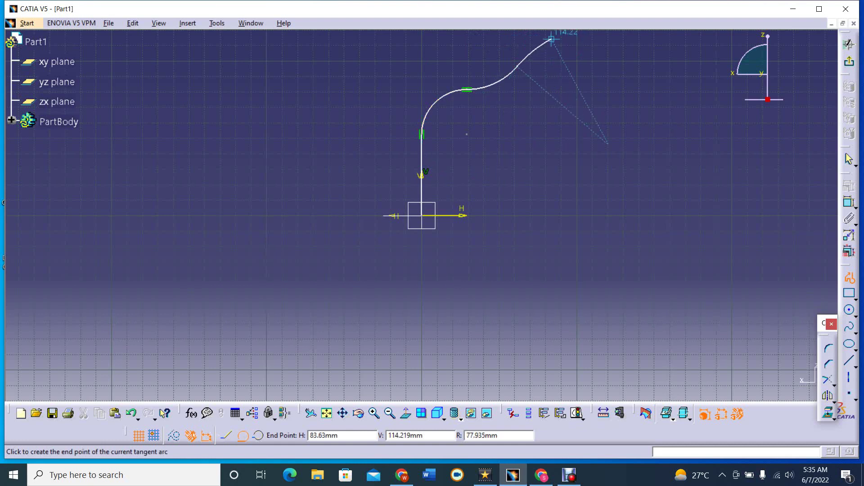
pyautogui.click(560, 38)
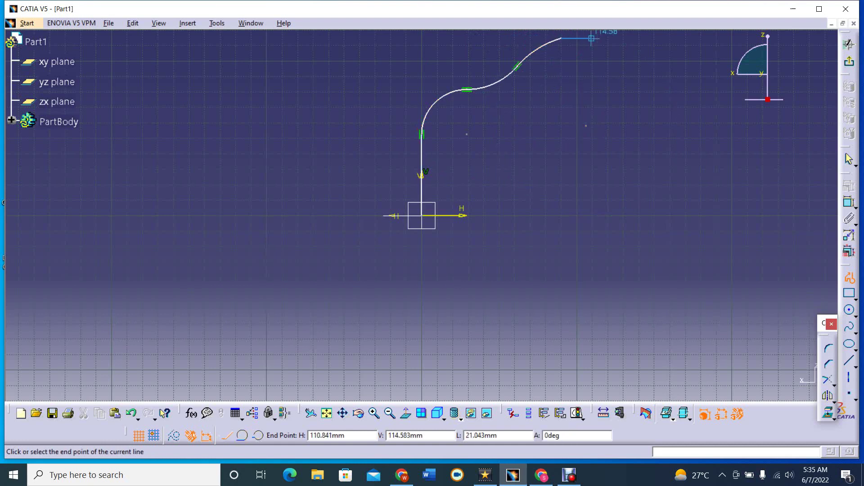
pyautogui.click(697, 37)
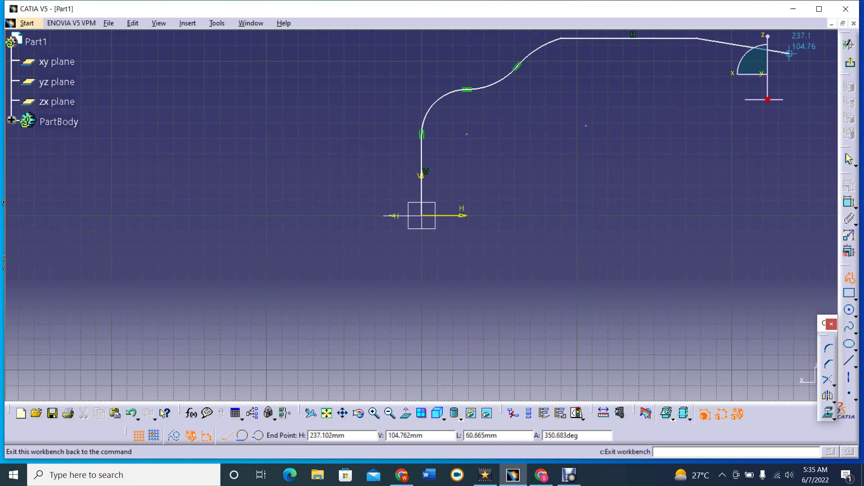
# Exit the path sketch and adjust the view to show both sketches.
pyautogui.click(849, 44)
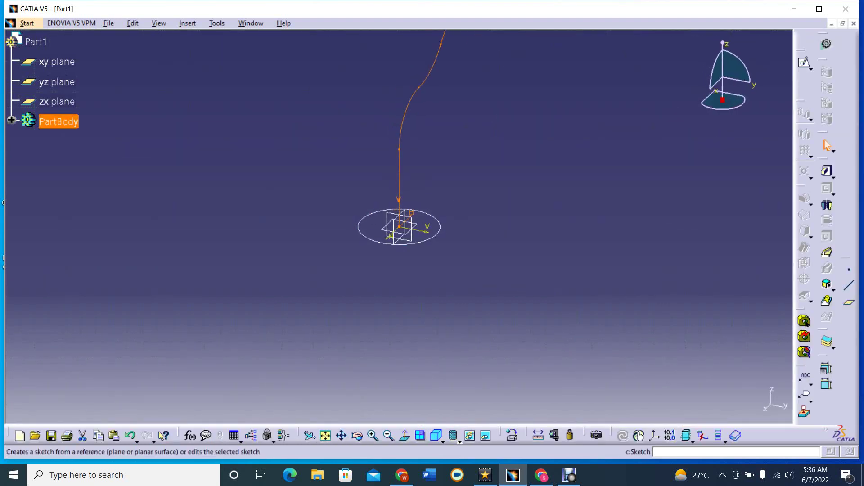
pyautogui.moveTo(399, 227); pyautogui.dragTo(372, 254, button='middle')
pyautogui.click(540, 304)
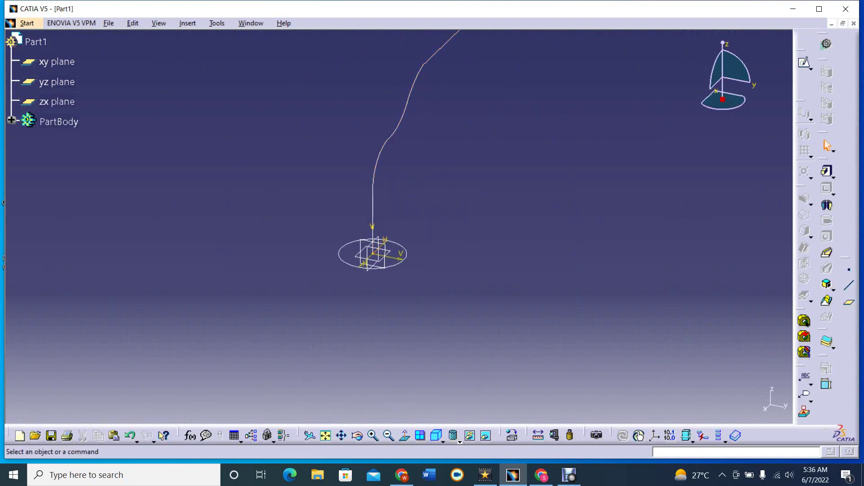
pyautogui.moveTo(505, 189); pyautogui.dragTo(520, 180, button='middle')
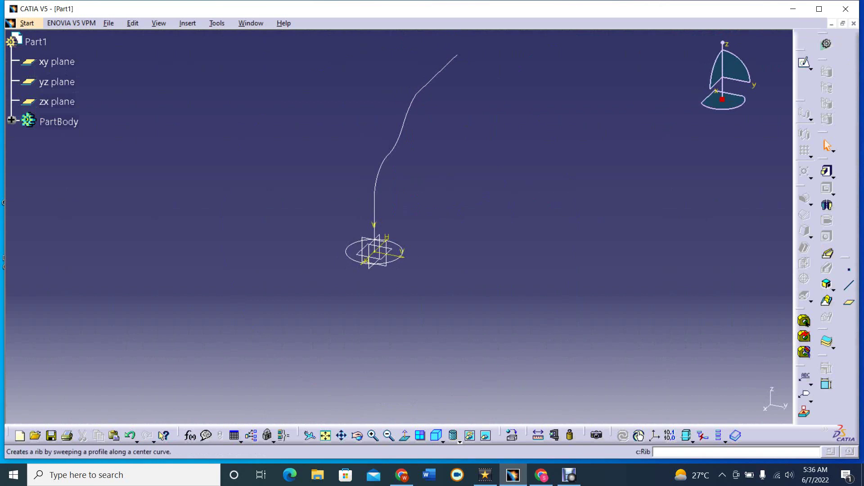
# Create a Rib with Sketch.1 as profile and Sketch.2 as center curve.
pyautogui.click(827, 254)
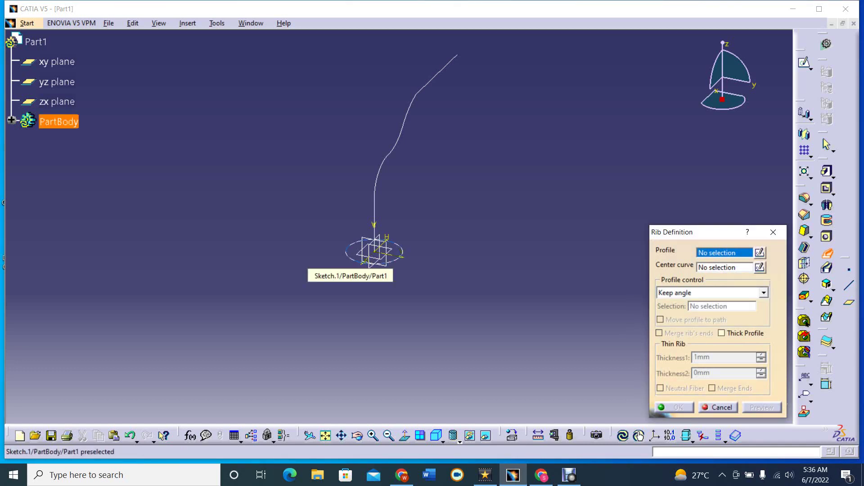
pyautogui.click(376, 258)
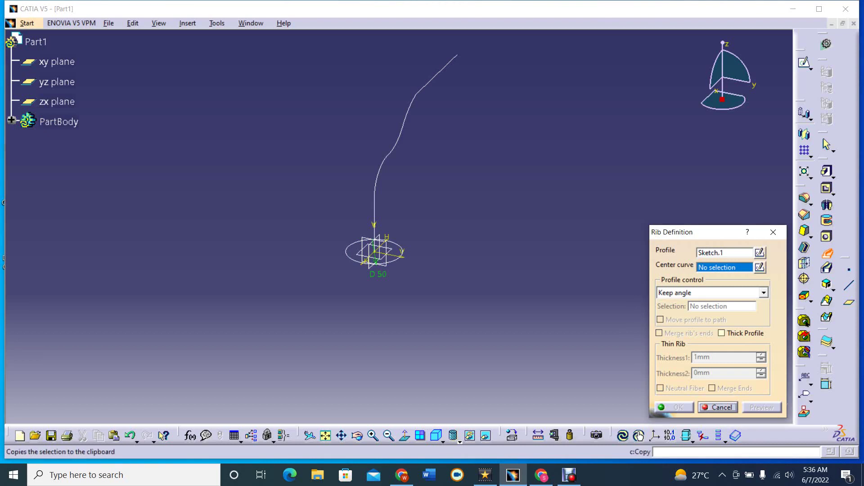
pyautogui.click(403, 129)
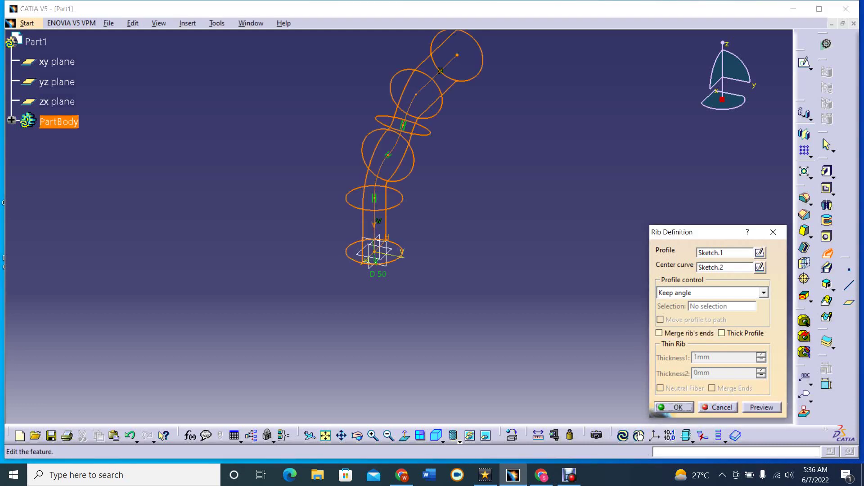
pyautogui.click(762, 408)
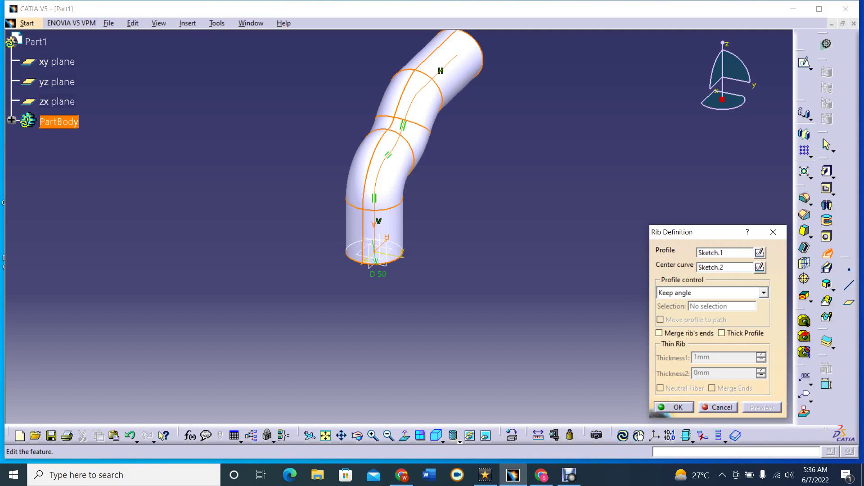
pyautogui.click(672, 407)
pyautogui.moveTo(398, 223)
pyautogui.mouseDown(button='middle')
pyautogui.moveTo(432, 233)
pyautogui.moveTo(406, 223)
pyautogui.moveTo(412, 226)
pyautogui.mouseUp(button='middle')
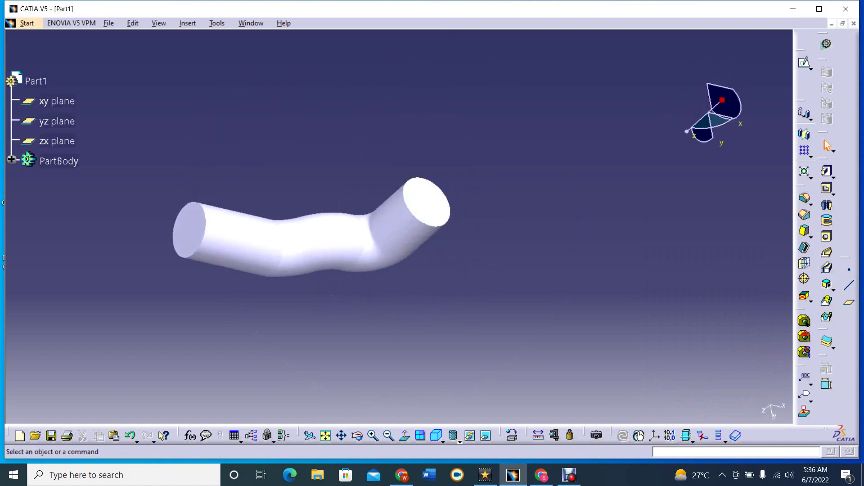